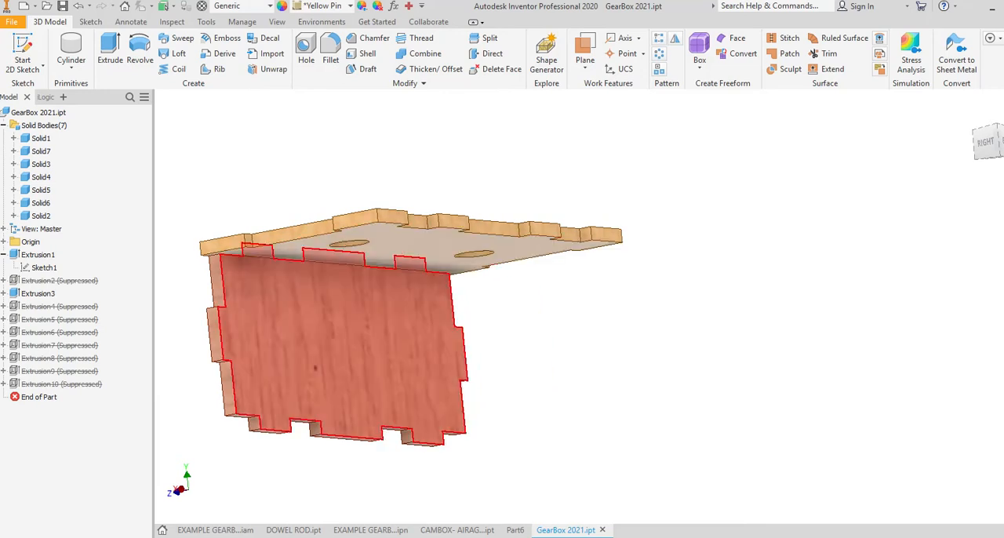
Step: Inspect the top panel and its joined side panel from several angles, including straight from above
{"action": "middle_click_drag", "start_coordinate": [377, 329], "coordinate": [392, 384], "text": "shift"}
{"action": "middle_click_drag", "start_coordinate": [441, 318], "coordinate": [448, 333], "text": "shift"}
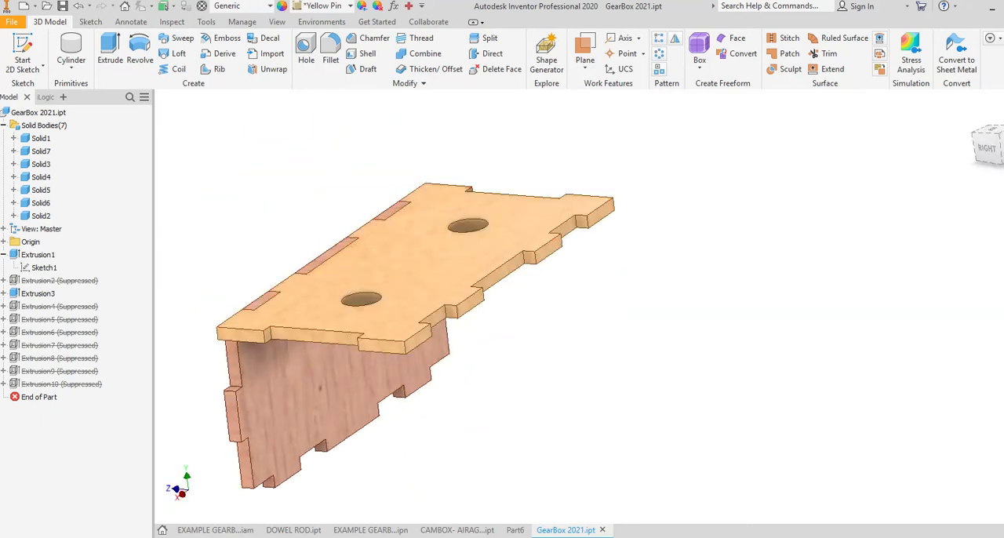
{"action": "middle_click_drag", "start_coordinate": [423, 275], "coordinate": [432, 376], "text": "shift"}
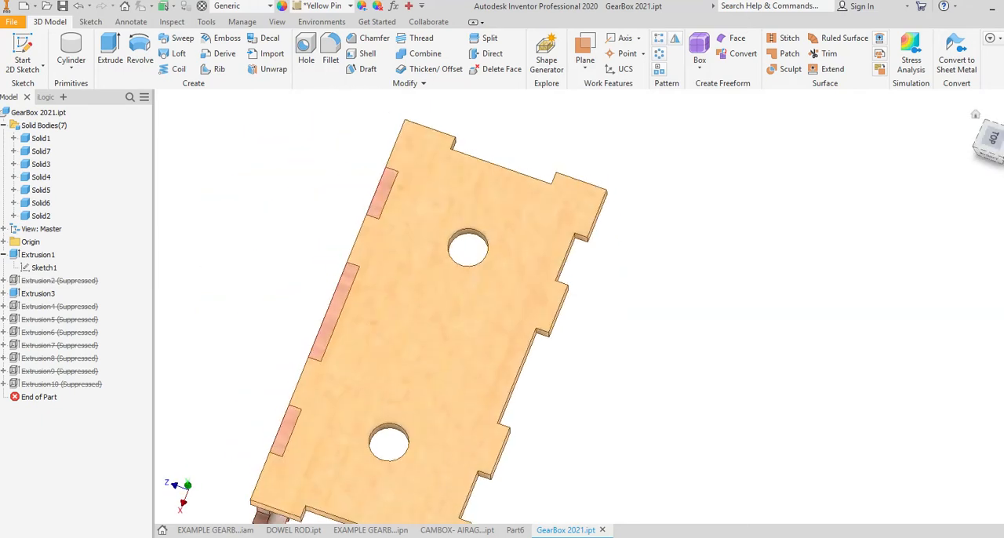
{"action": "left_click", "coordinate": [993, 138]}
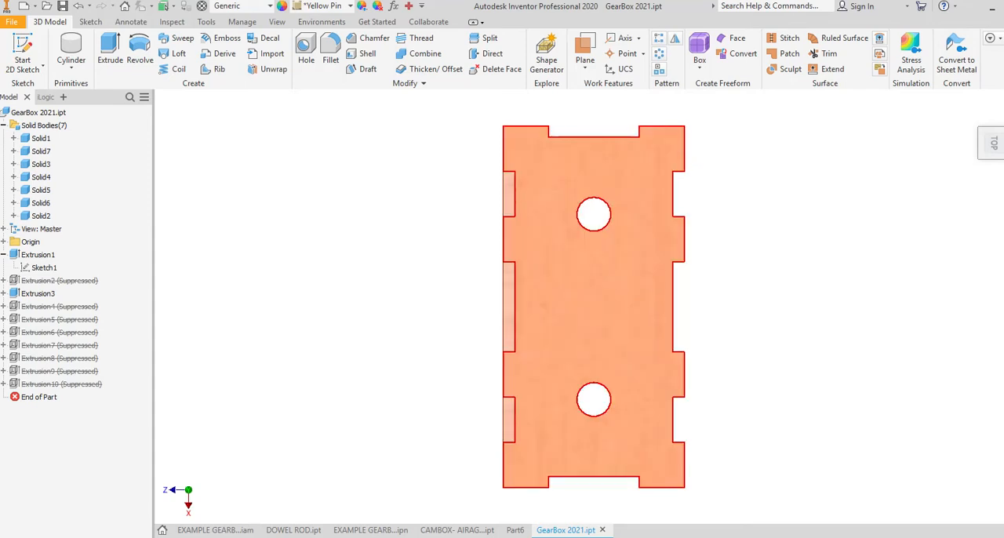
{"action": "middle_click_drag", "start_coordinate": [518, 405], "coordinate": [639, 290], "text": "shift"}
{"action": "scroll", "coordinate": [578, 362], "scroll_direction": "up", "scroll_amount": 3}
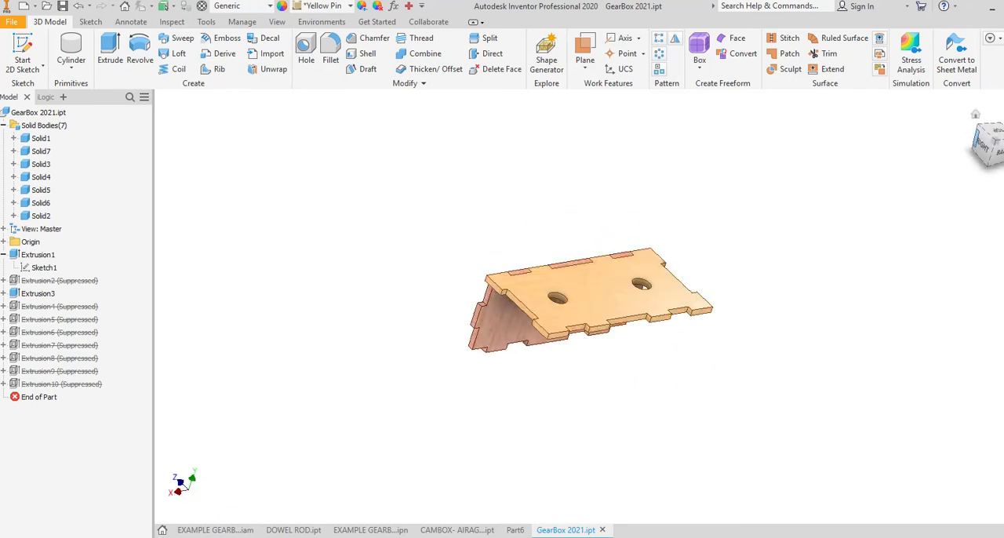
{"action": "left_click", "coordinate": [997, 131]}
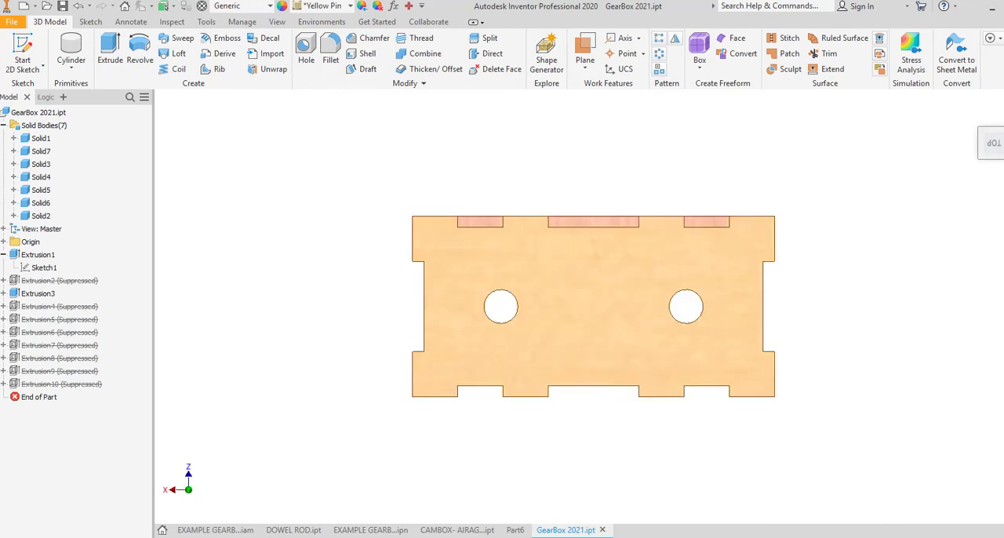
{"action": "middle_click_drag", "start_coordinate": [439, 353], "coordinate": [565, 290], "text": "shift"}
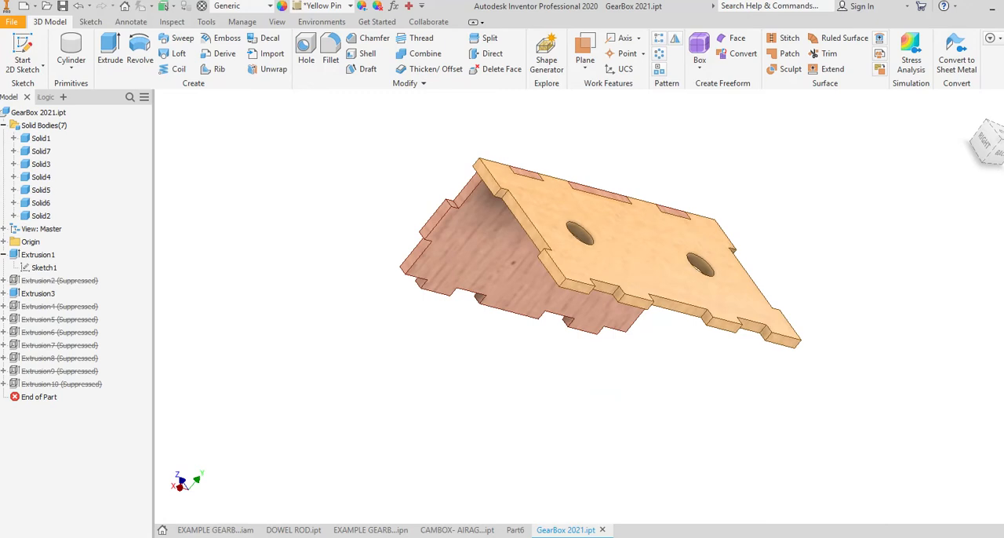
Step: Start a 2D sketch on the recessed edge face along the open long side of the top panel
{"action": "left_click", "coordinate": [23, 55]}
{"action": "scroll", "coordinate": [689, 307], "scroll_direction": "down", "scroll_amount": 3}
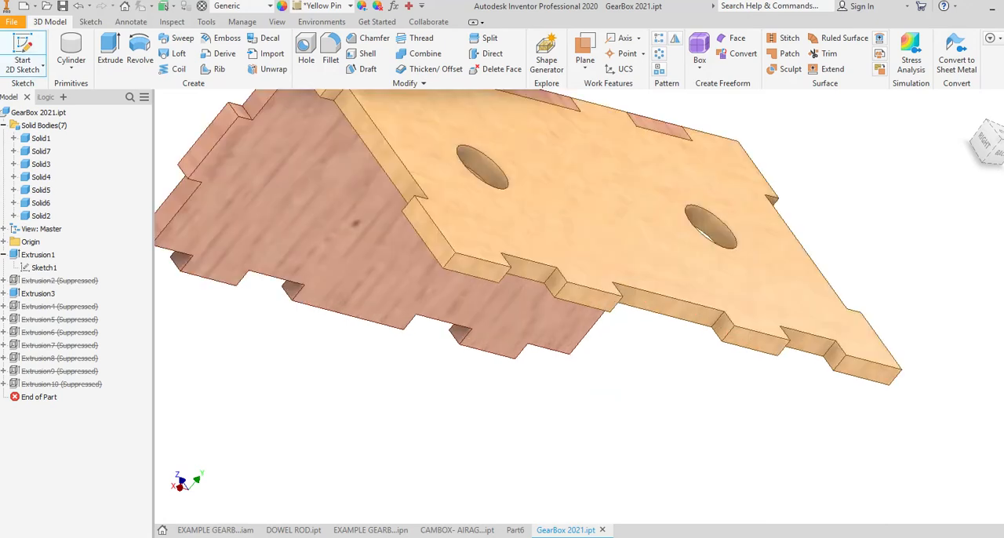
{"action": "left_click", "coordinate": [663, 306]}
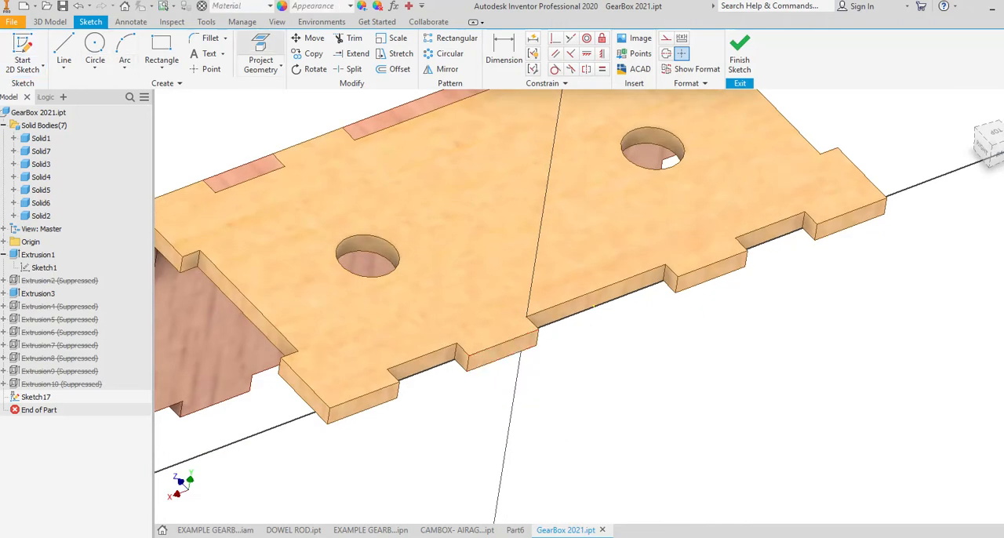
Step: Project the opposite side panel's full outline into the sketch and finish the sketch
{"action": "left_click", "coordinate": [260, 53]}
{"action": "scroll", "coordinate": [378, 288], "scroll_direction": "up", "scroll_amount": 5}
{"action": "middle_click_drag", "start_coordinate": [377, 288], "coordinate": [494, 275], "text": "shift"}
{"action": "mouse_move", "coordinate": [345, 271]}
{"action": "middle_mouse_down", "text": "shift"}
{"action": "mouse_move", "coordinate": [396, 287]}
{"action": "mouse_move", "coordinate": [367, 276]}
{"action": "mouse_move", "coordinate": [400, 322]}
{"action": "middle_mouse_up", "text": "shift"}
{"action": "left_click", "coordinate": [362, 270]}
{"action": "scroll", "coordinate": [398, 298], "scroll_direction": "down", "scroll_amount": 5}
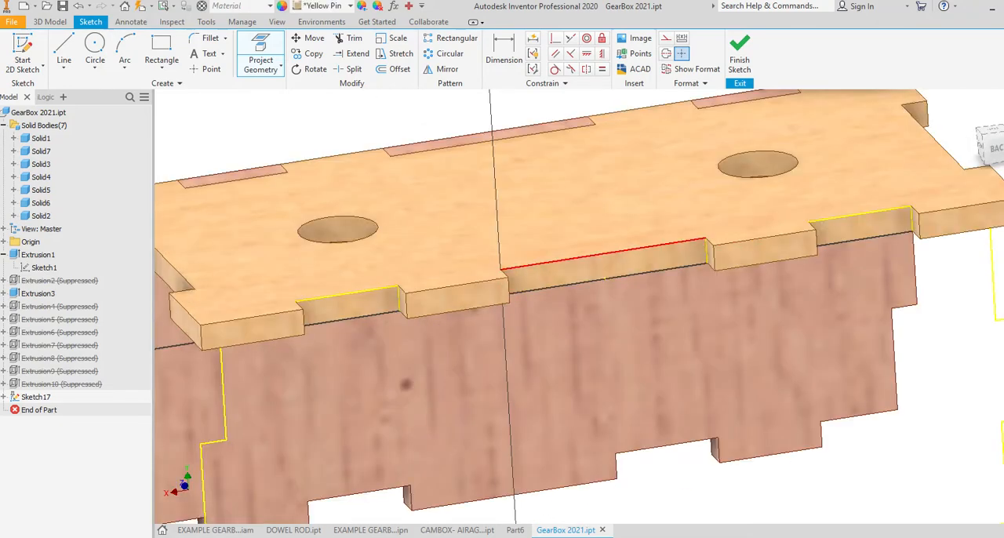
{"action": "left_click", "coordinate": [604, 254]}
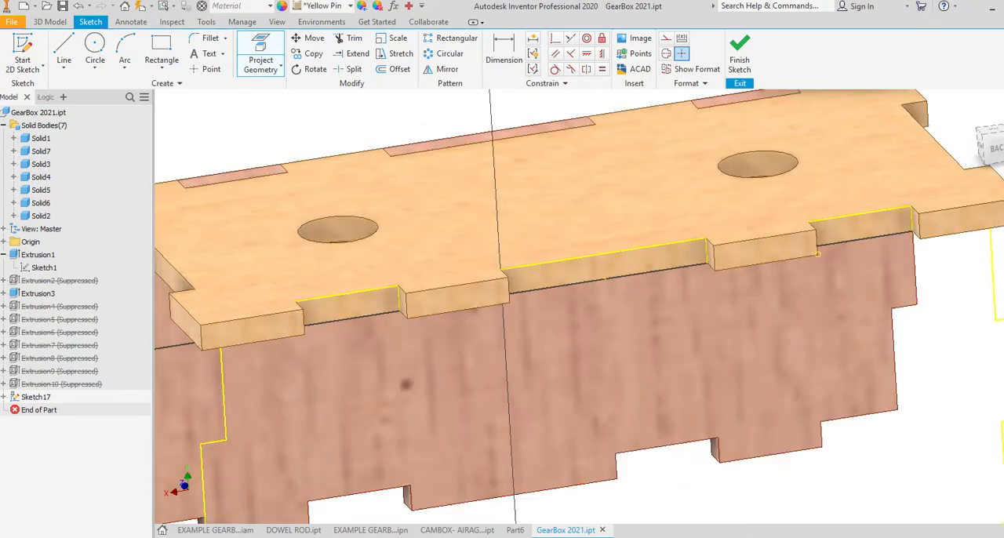
{"action": "left_click", "coordinate": [859, 228]}
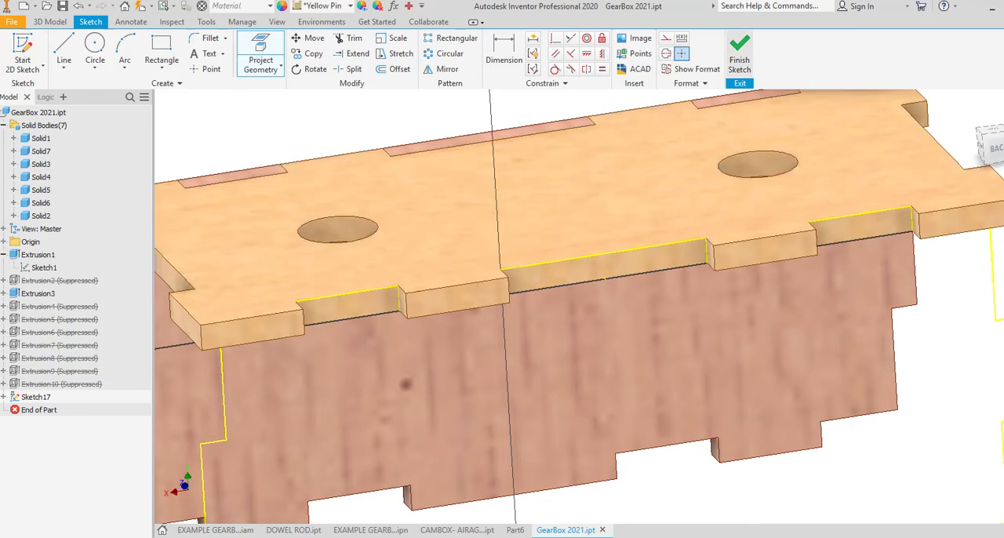
{"action": "left_click", "coordinate": [740, 55]}
Step: Extrude the projected side panel profile 0.125 in outward as a new solid
{"action": "scroll", "coordinate": [604, 278], "scroll_direction": "down", "scroll_amount": 5}
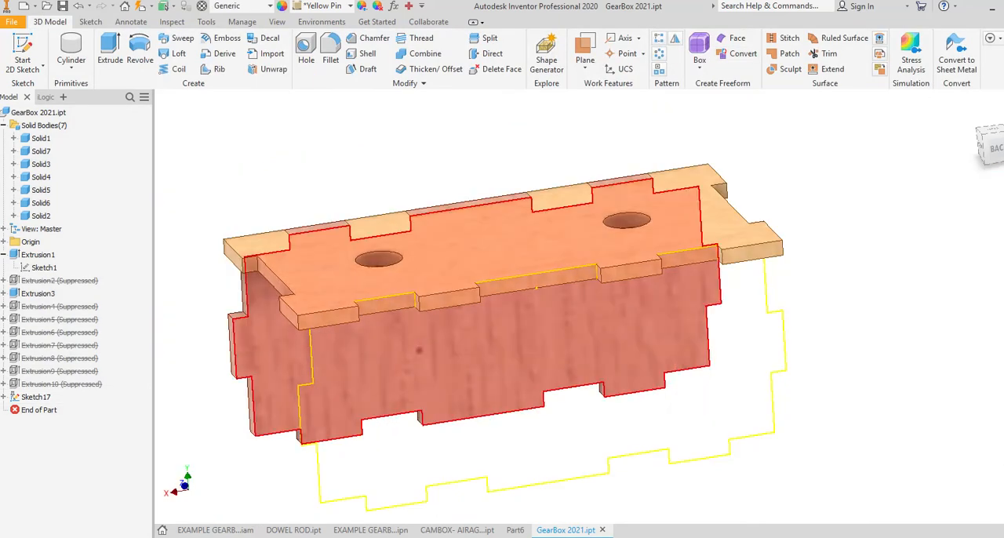
{"action": "key", "text": "e"}
{"action": "middle_click_drag", "start_coordinate": [604, 314], "coordinate": [666, 270], "text": "shift"}
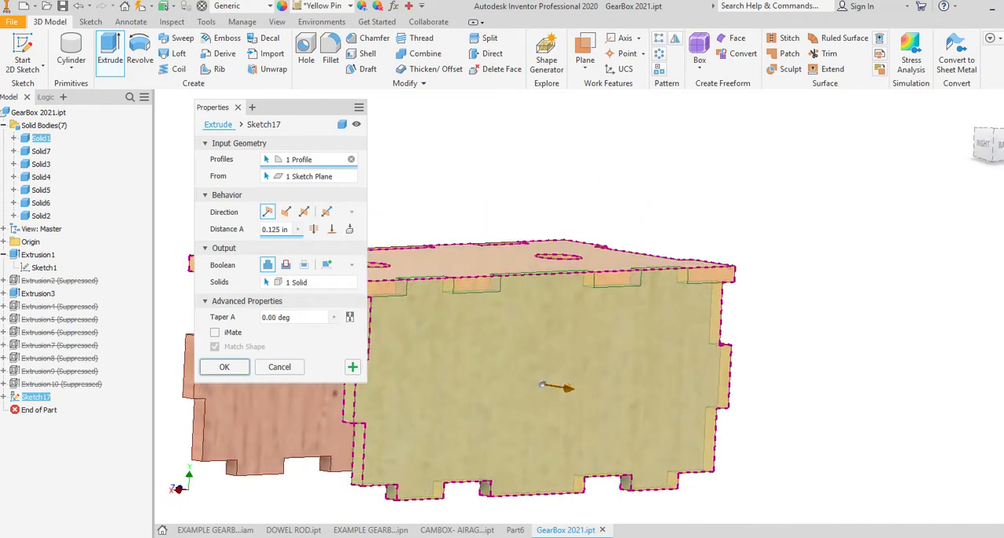
{"action": "left_click_drag", "start_coordinate": [667, 270], "coordinate": [640, 271], "text": "shift"}
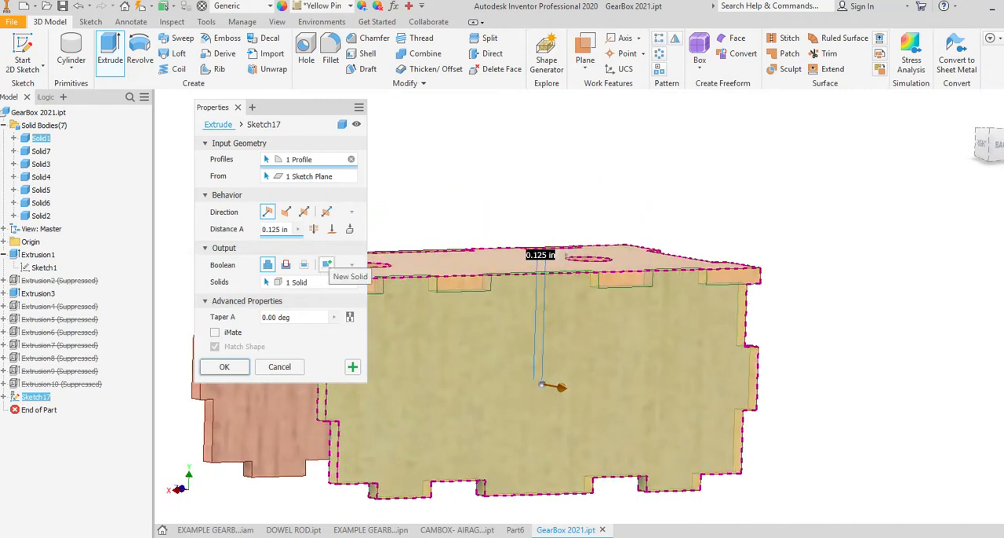
{"action": "left_click", "coordinate": [326, 265]}
{"action": "middle_click_drag", "start_coordinate": [487, 314], "coordinate": [455, 282], "text": "shift"}
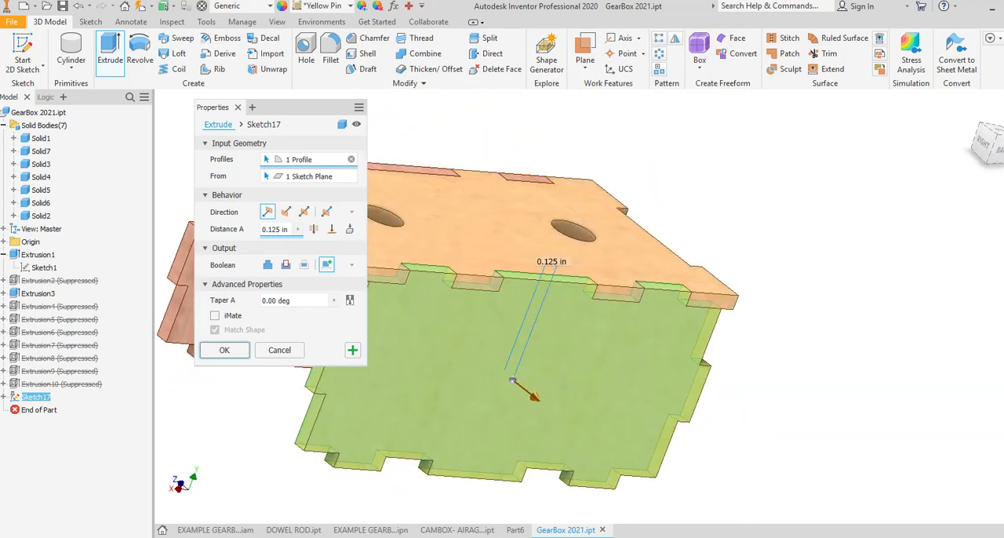
{"action": "key", "text": "Return"}
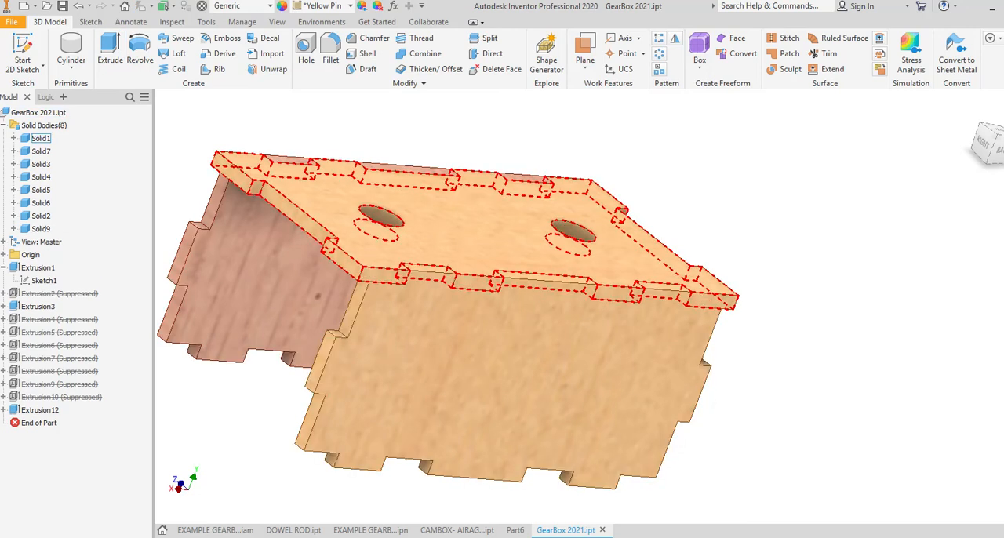
Step: Apply the White Oak - Natural Medium Gloss appearance to the new side panel's solid body
{"action": "left_click", "coordinate": [41, 229]}
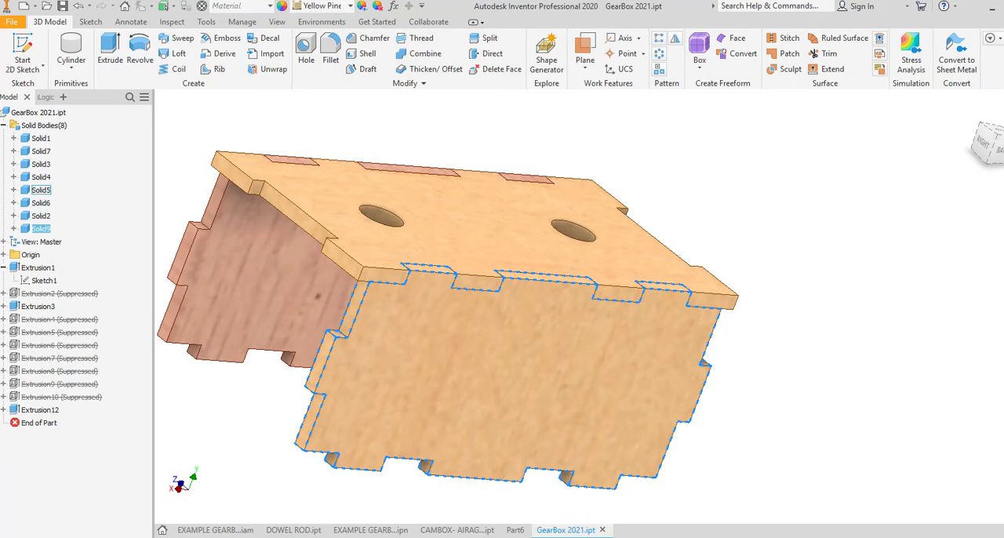
{"action": "left_click", "coordinate": [351, 6]}
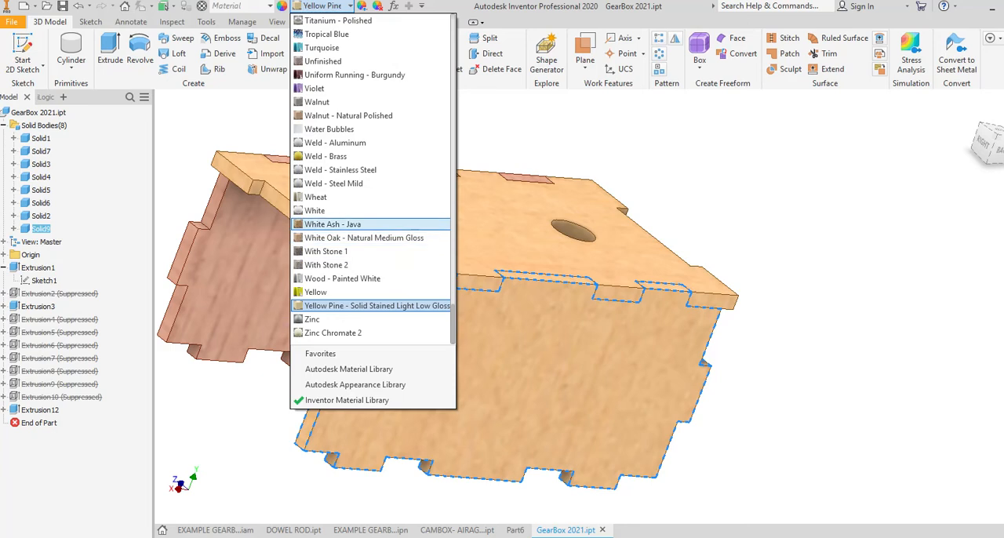
{"action": "left_click", "coordinate": [328, 252]}
{"action": "left_click", "coordinate": [351, 6]}
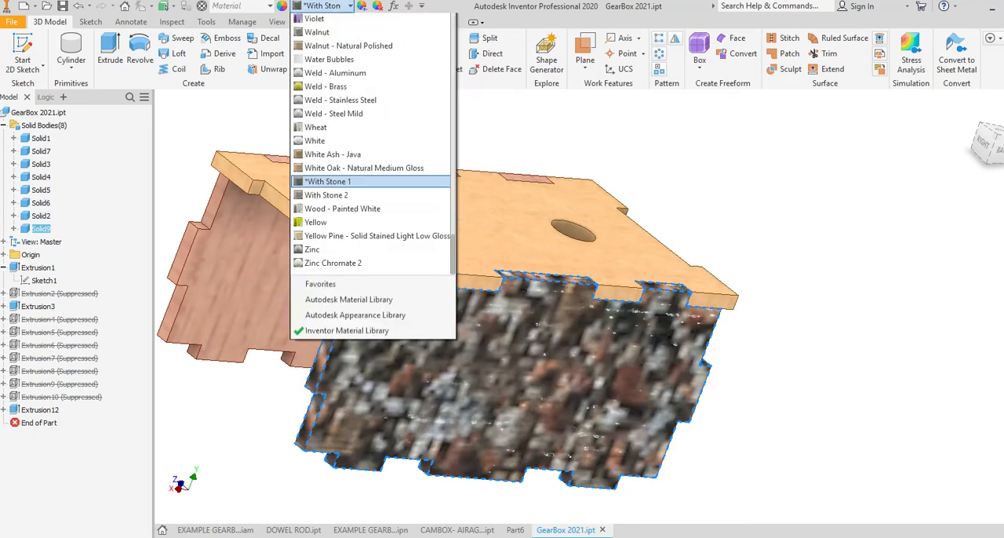
{"action": "left_click", "coordinate": [364, 238]}
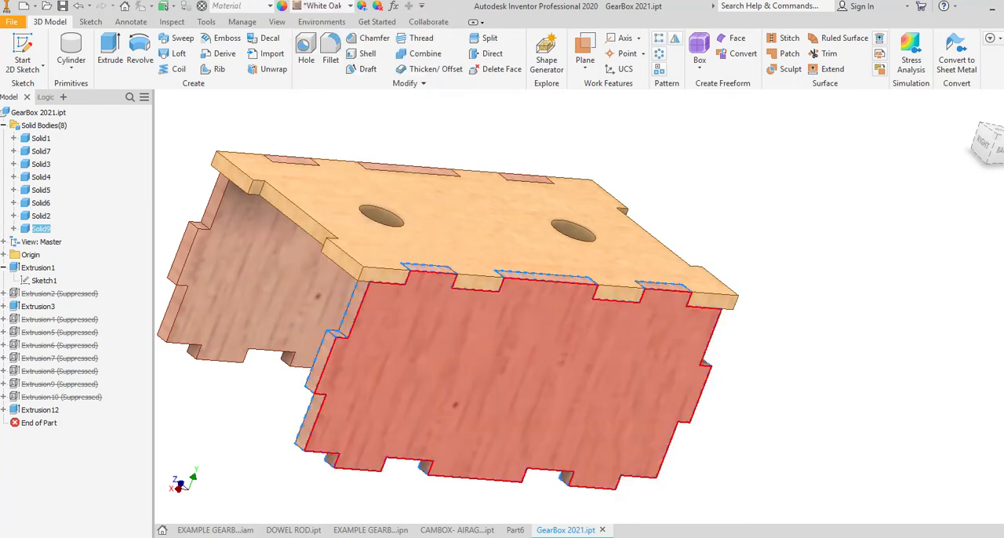
{"action": "left_click", "coordinate": [486, 504]}
Step: Examine how the new side panel's tabs fit into the notches along the top panel's edge
{"action": "middle_click_drag", "start_coordinate": [471, 236], "coordinate": [377, 329], "text": "shift"}
{"action": "scroll", "coordinate": [372, 331], "scroll_direction": "down", "scroll_amount": 5}
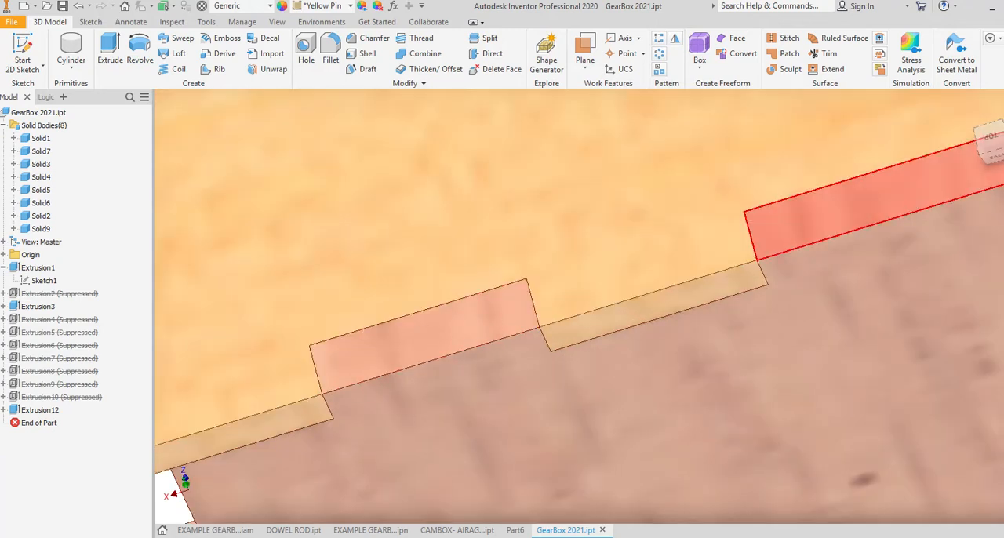
{"action": "middle_click_drag", "start_coordinate": [878, 188], "coordinate": [367, 319]}
{"action": "middle_click_drag", "start_coordinate": [676, 235], "coordinate": [655, 250]}
{"action": "middle_click_drag", "start_coordinate": [706, 220], "coordinate": [489, 297]}
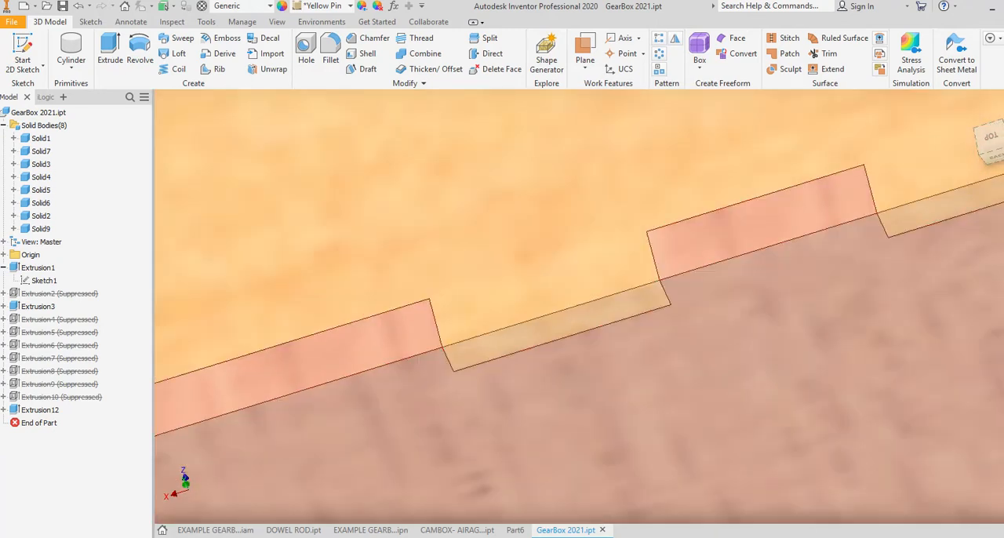
{"action": "middle_click_drag", "start_coordinate": [690, 212], "coordinate": [479, 286]}
{"action": "middle_click_drag", "start_coordinate": [337, 463], "coordinate": [789, 397]}
{"action": "scroll", "coordinate": [455, 400], "scroll_direction": "down", "scroll_amount": 3}
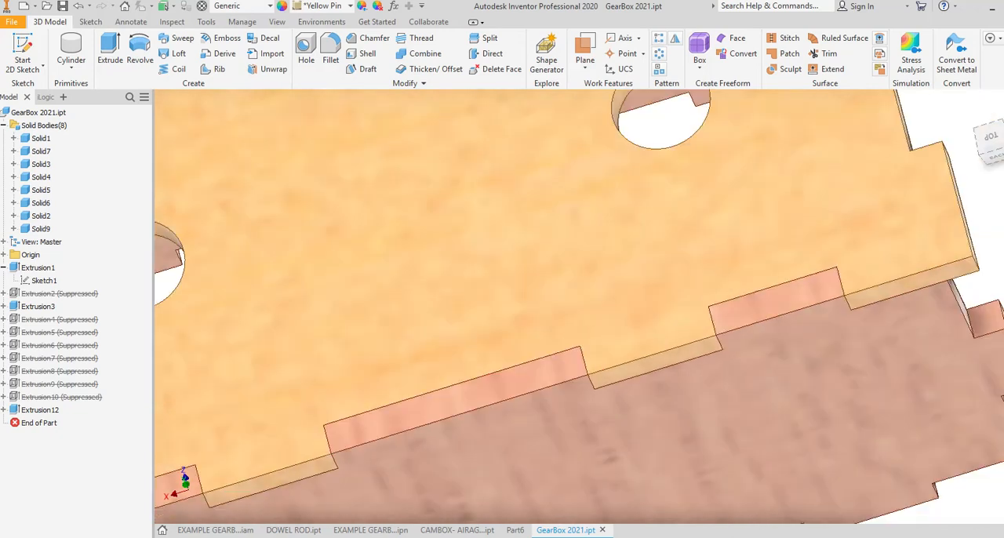
{"action": "scroll", "coordinate": [455, 400], "scroll_direction": "up", "scroll_amount": 8}
{"action": "scroll", "coordinate": [452, 402], "scroll_direction": "down", "scroll_amount": 11}
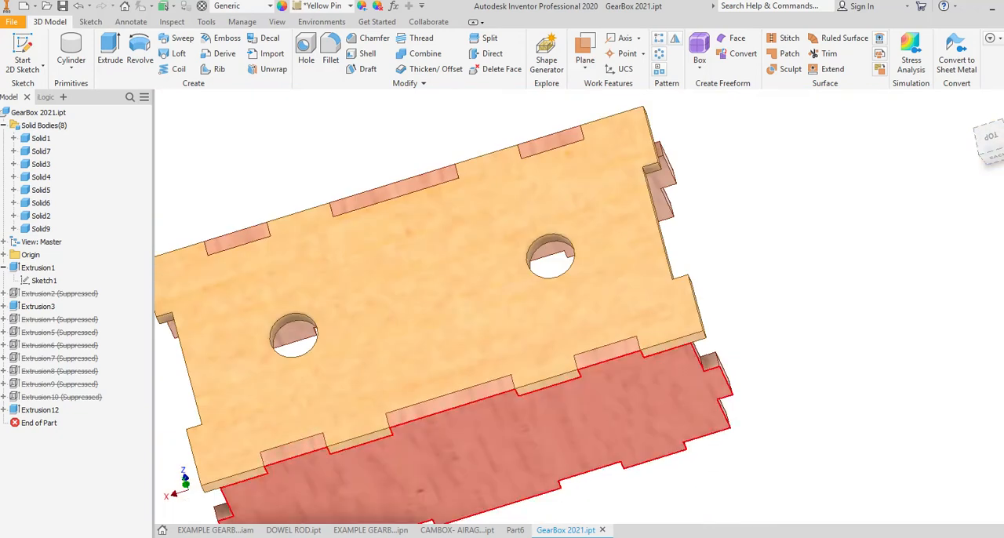
{"action": "middle_click_drag", "start_coordinate": [295, 392], "coordinate": [392, 266], "text": "shift"}
{"action": "middle_click_drag", "start_coordinate": [487, 463], "coordinate": [385, 392], "text": "shift"}
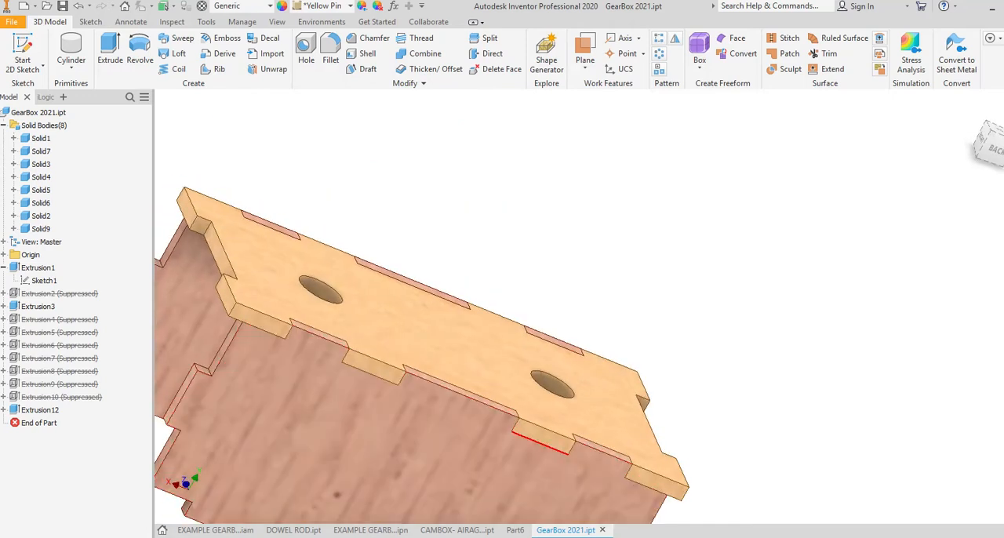
{"action": "scroll", "coordinate": [793, 291], "scroll_direction": "down", "scroll_amount": 4}
{"action": "middle_click_drag", "start_coordinate": [568, 386], "coordinate": [549, 266]}
{"action": "scroll", "coordinate": [510, 314], "scroll_direction": "down", "scroll_amount": 4}
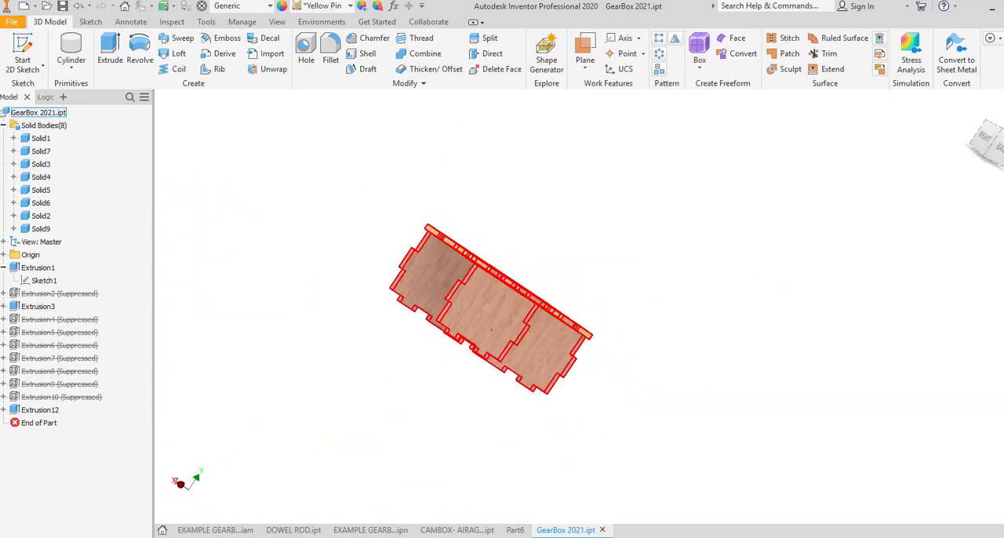
Step: Start a 2D sketch on the recessed bottom edge face of the new side panel
{"action": "left_click", "coordinate": [23, 47]}
{"action": "middle_click_drag", "start_coordinate": [471, 345], "coordinate": [549, 243], "text": "shift"}
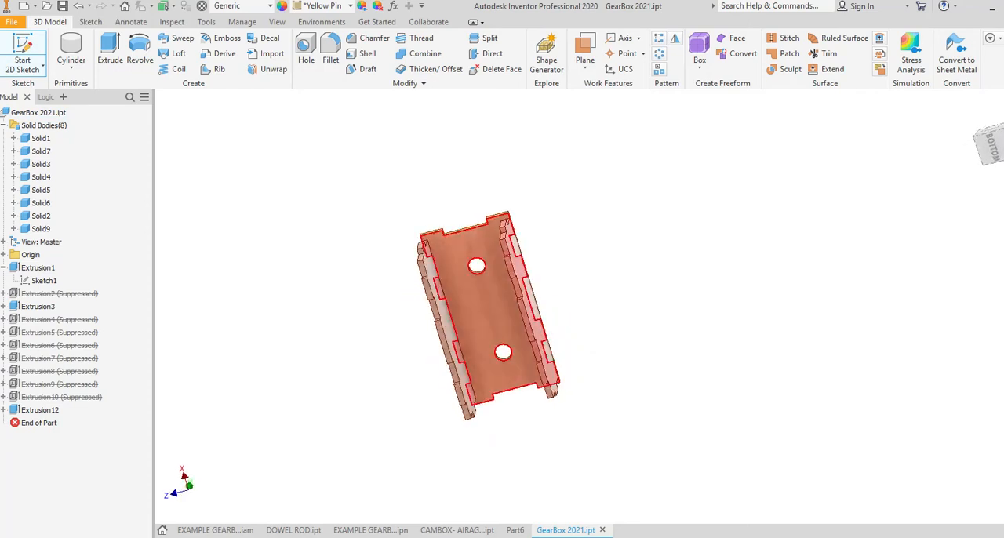
{"action": "scroll", "coordinate": [522, 274], "scroll_direction": "up", "scroll_amount": 5}
{"action": "left_click", "coordinate": [498, 321]}
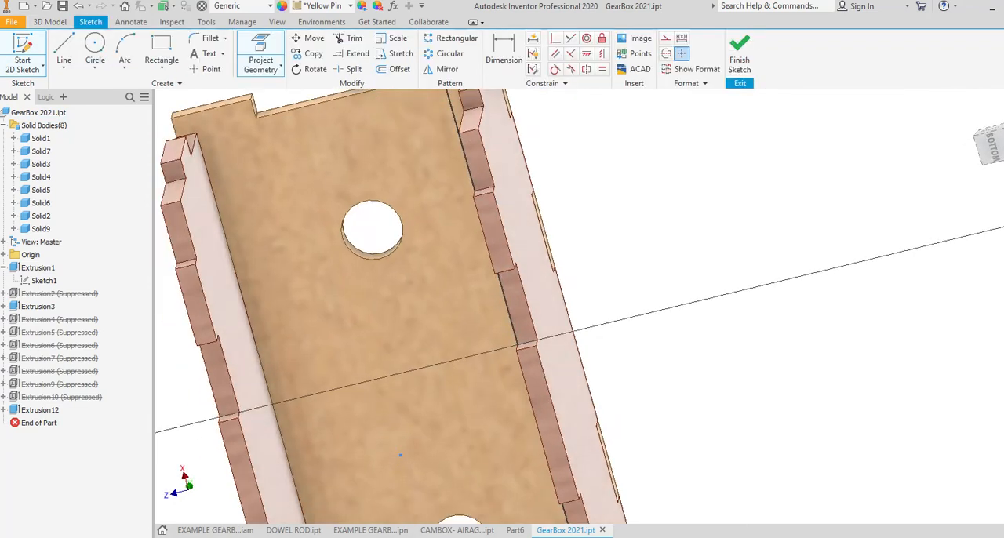
{"action": "middle_click_drag", "start_coordinate": [565, 235], "coordinate": [502, 368], "text": "shift"}
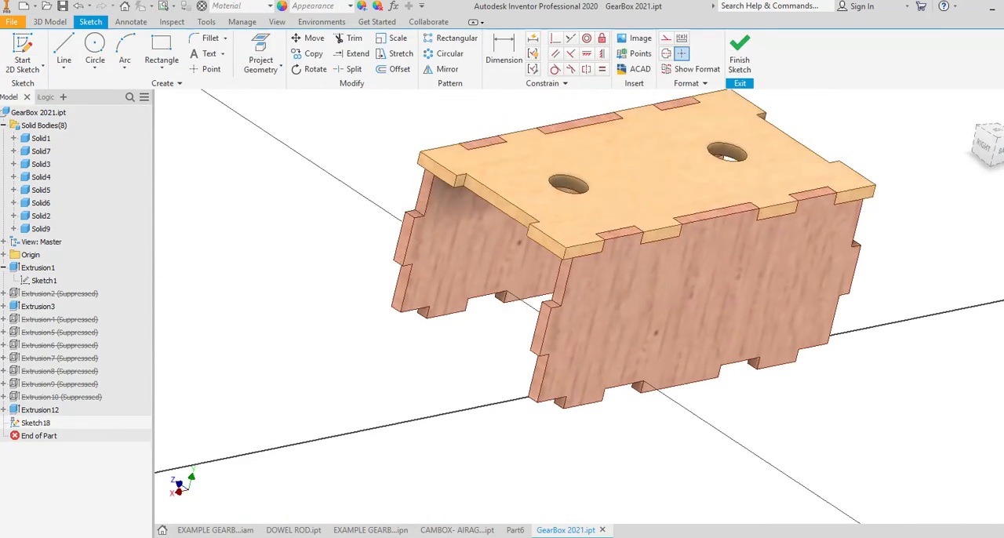
Step: Project the top panel's outline and its two holes into the bottom sketch and finish the sketch
{"action": "left_click", "coordinate": [260, 59]}
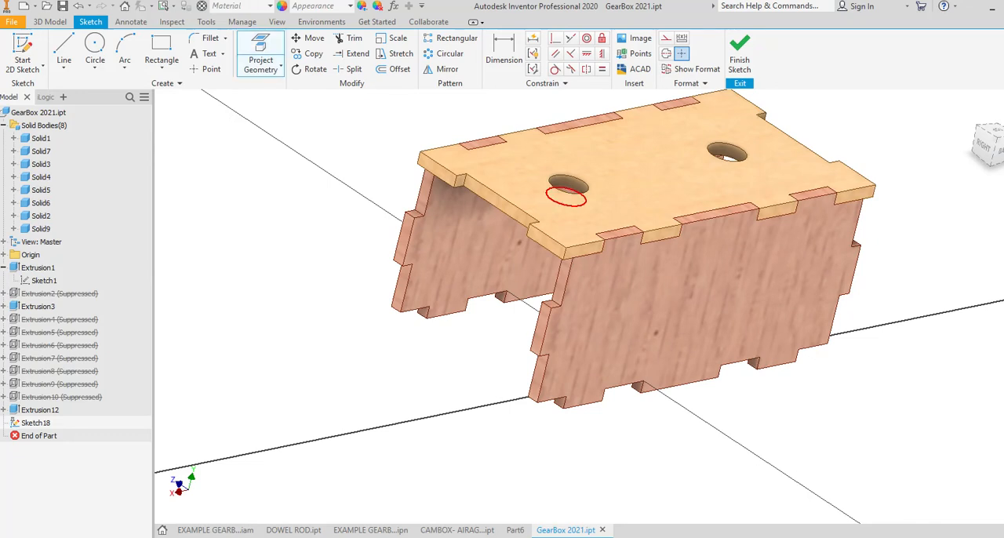
{"action": "left_click", "coordinate": [607, 189]}
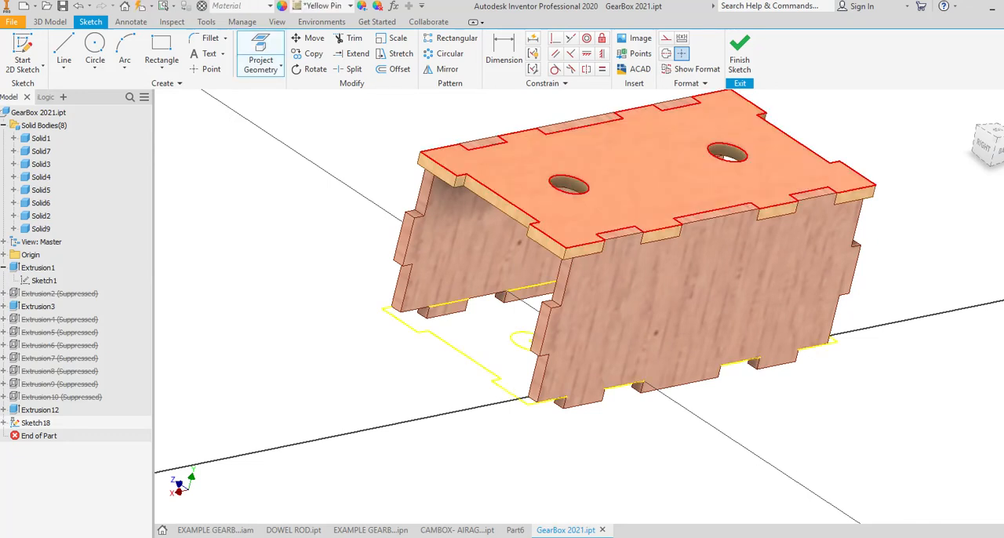
{"action": "mouse_move", "coordinate": [502, 392]}
{"action": "middle_mouse_down", "text": "shift"}
{"action": "mouse_move", "coordinate": [572, 236]}
{"action": "mouse_move", "coordinate": [553, 235]}
{"action": "middle_mouse_up", "text": "shift"}
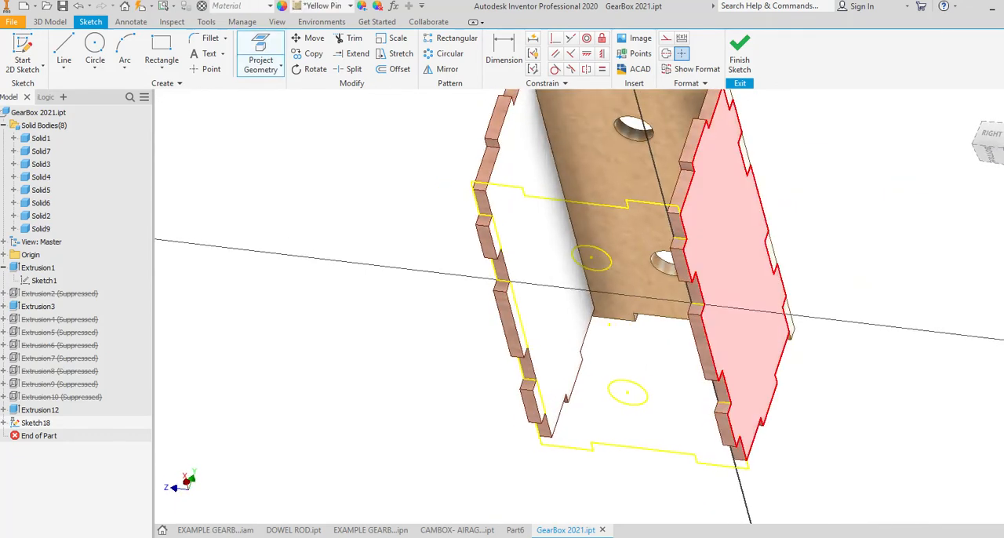
{"action": "left_click", "coordinate": [739, 54]}
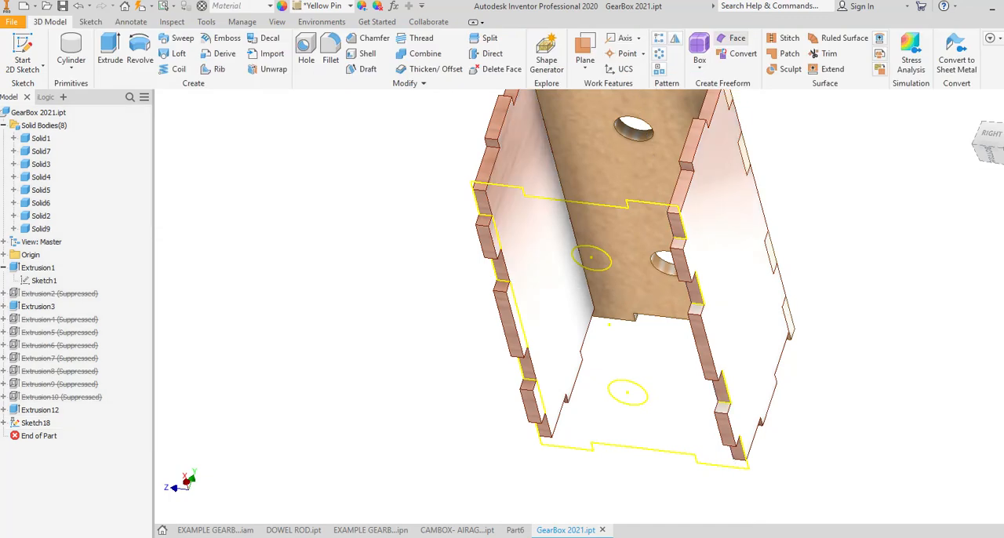
Step: Extrude the projected bottom panel outline, leaving the two holes open, 0.125 in outward from the side panel's bottom edge
{"action": "key", "text": "e"}
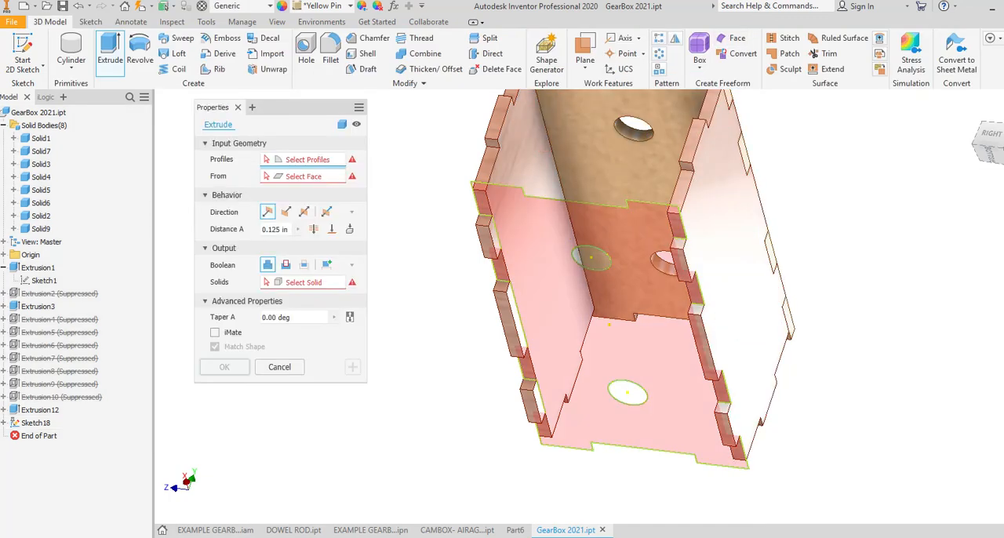
{"action": "left_click", "coordinate": [619, 310]}
{"action": "middle_click_drag", "start_coordinate": [619, 310], "coordinate": [618, 412], "text": "shift"}
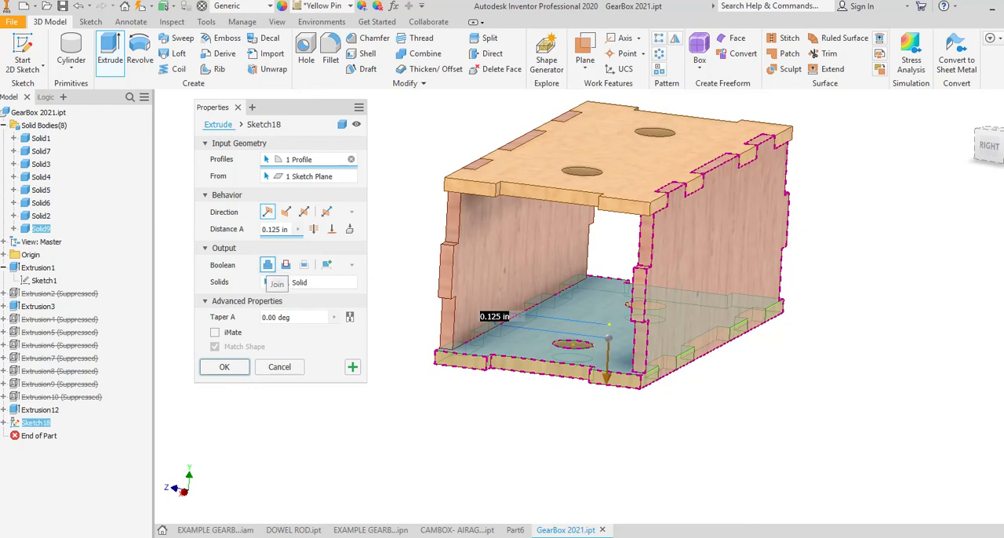
{"action": "key", "text": "Return"}
Step: Edit the bottom panel's extrusion so that it creates a new solid instead of joining the side panel
{"action": "middle_click_drag", "start_coordinate": [676, 308], "coordinate": [722, 324], "text": "shift"}
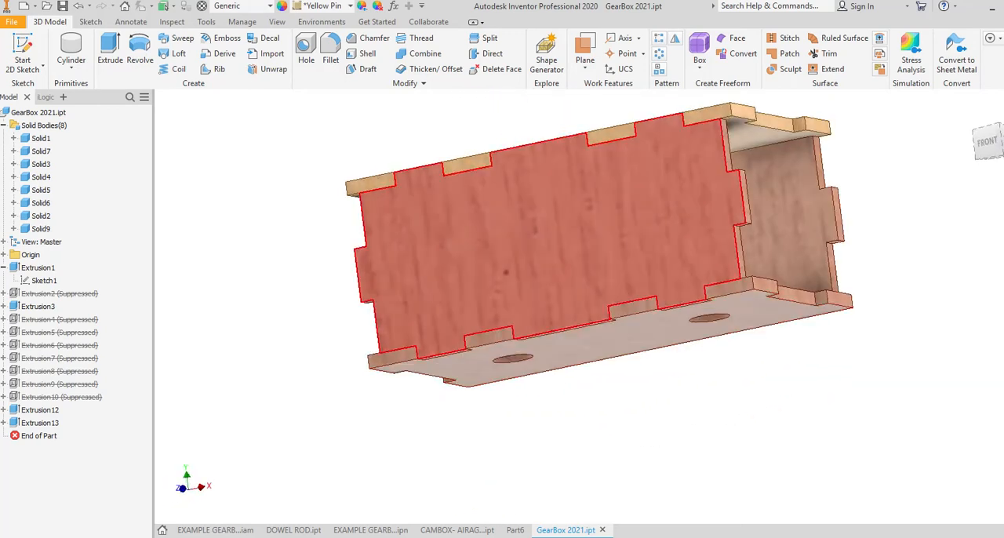
{"action": "middle_click_drag", "start_coordinate": [698, 274], "coordinate": [596, 376], "text": "shift"}
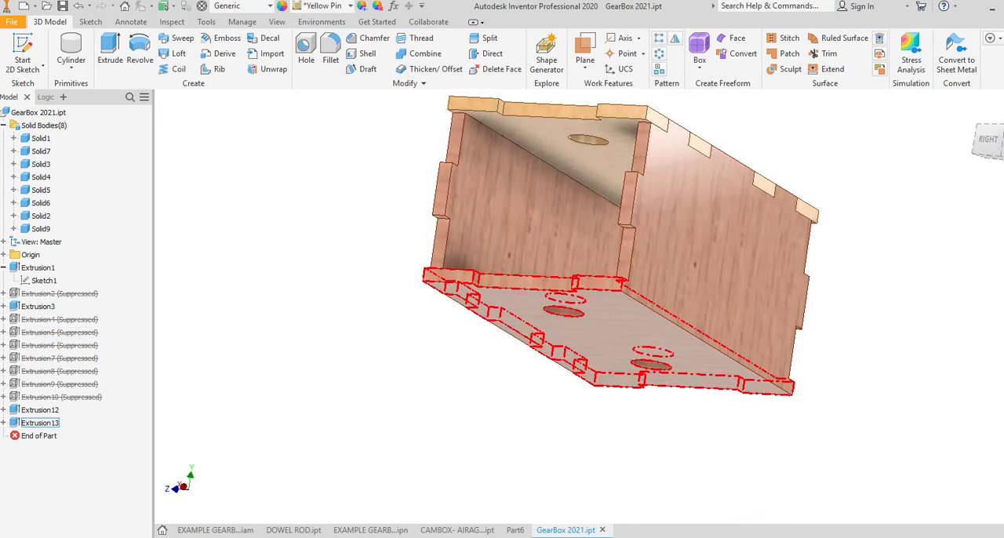
{"action": "double_click", "coordinate": [40, 422]}
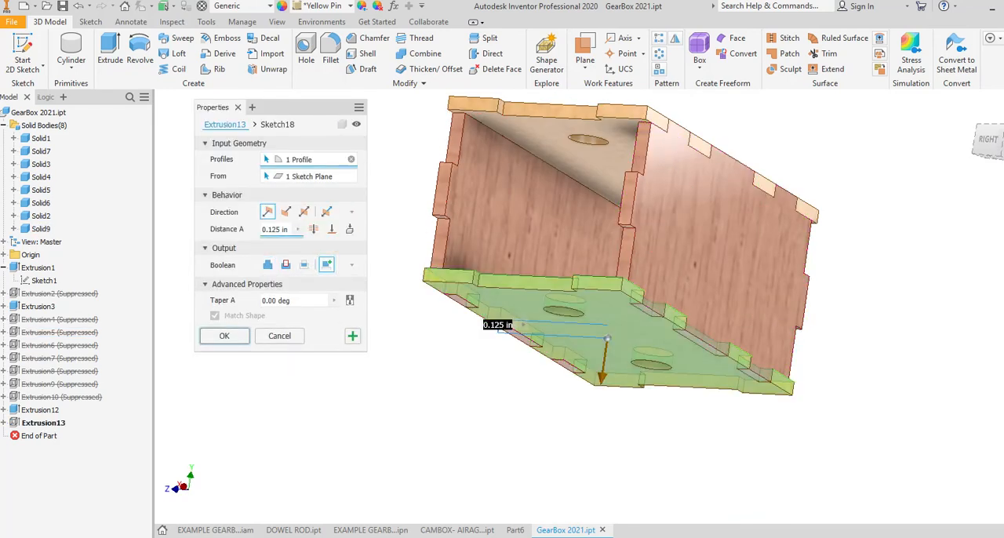
{"action": "left_click", "coordinate": [225, 336]}
Step: In the top panel's base sketch, set the center-to-center distance between the two holes to 51 mm
{"action": "middle_click_drag", "start_coordinate": [706, 212], "coordinate": [564, 357], "text": "shift"}
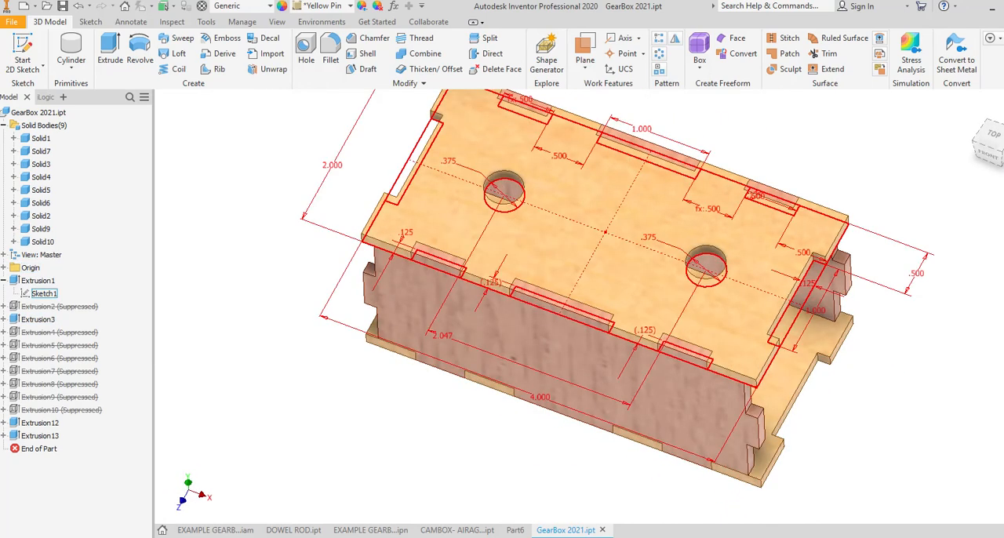
{"action": "double_click", "coordinate": [43, 293]}
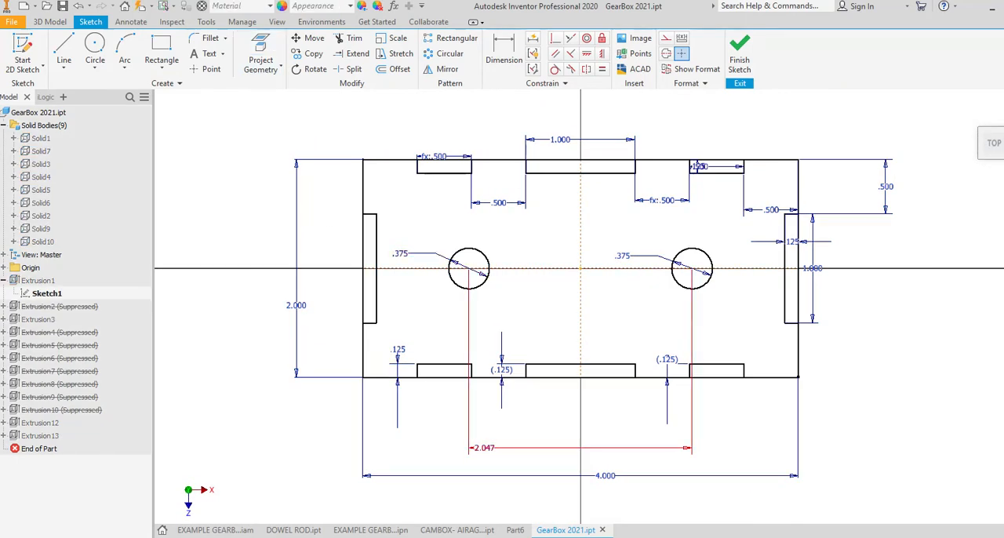
{"action": "double_click", "coordinate": [484, 448]}
{"action": "left_click", "coordinate": [437, 498]}
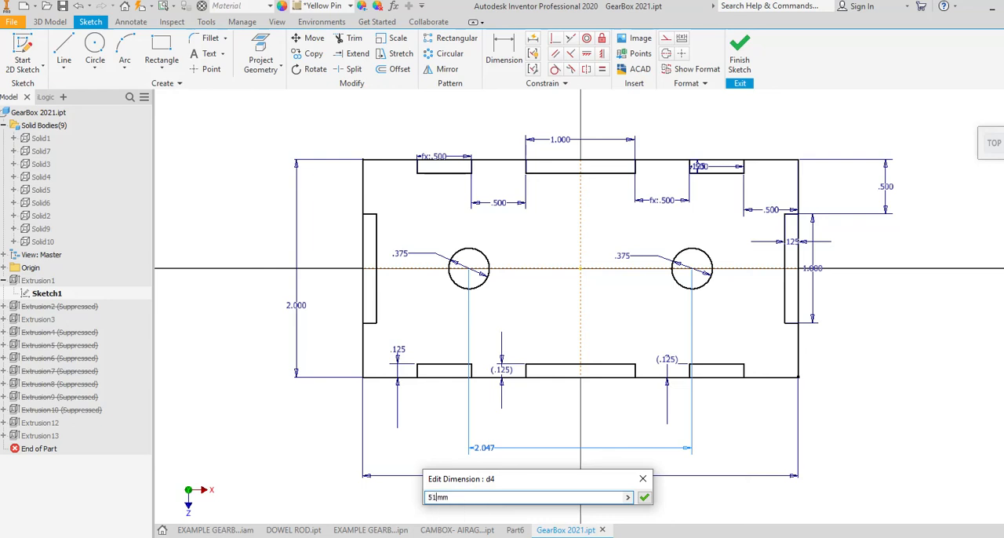
{"action": "left_click_drag", "start_coordinate": [450, 497], "coordinate": [427, 498]}
{"action": "type", "text": "51MM"}
{"action": "key", "text": "BackSpace"}
{"action": "key", "text": "BackSpace"}
{"action": "type", "text": "1mm"}
{"action": "key", "text": "Return"}
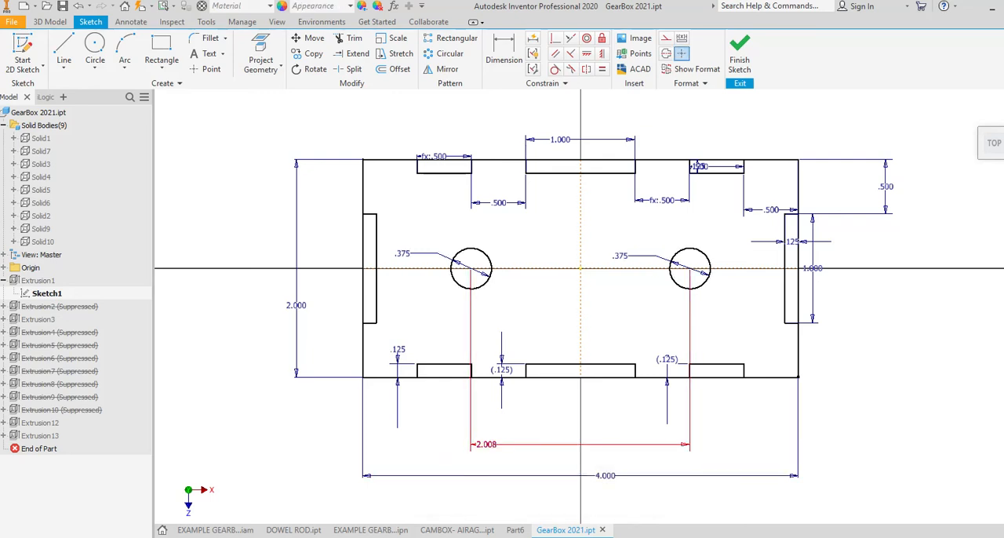
Step: Recheck the entered value of the hole spacing dimension and finish the top panel's sketch
{"action": "double_click", "coordinate": [486, 444]}
{"action": "double_click", "coordinate": [547, 490]}
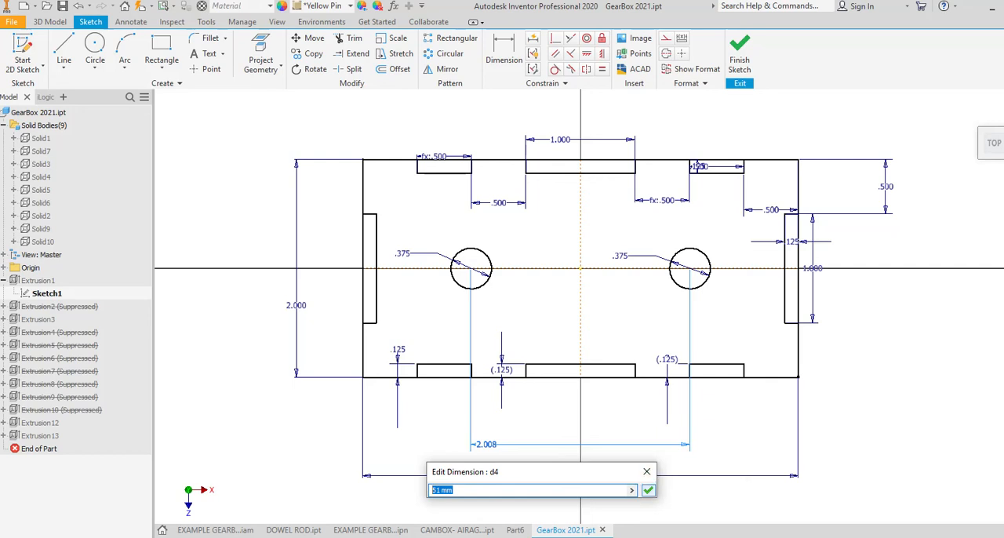
{"action": "left_click", "coordinate": [648, 489]}
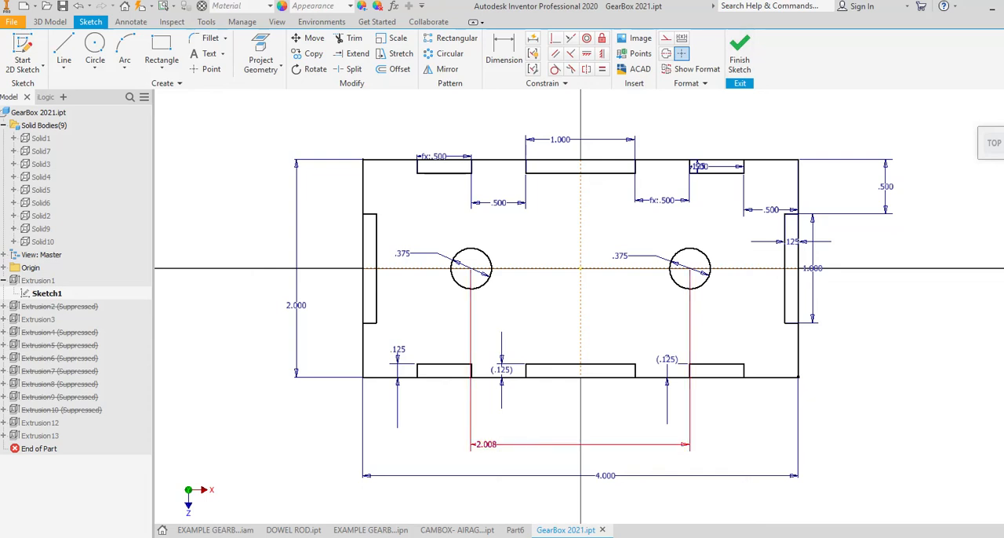
{"action": "left_click", "coordinate": [740, 54]}
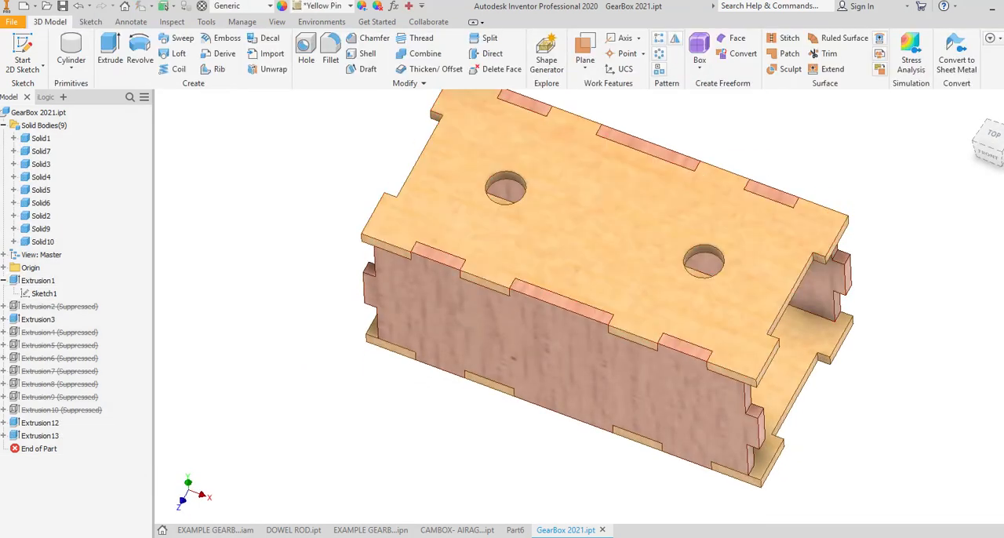
Step: Examine the box from above and from several angles to check the hole alignment and finger joints between the panels
{"action": "middle_click_drag", "start_coordinate": [604, 219], "coordinate": [602, 320], "text": "shift"}
{"action": "left_click", "coordinate": [993, 143]}
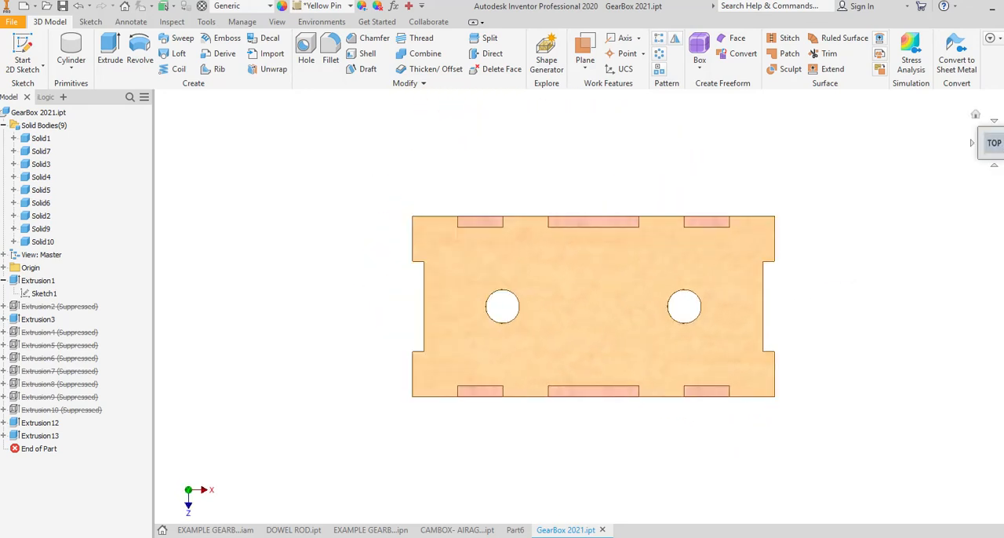
{"action": "middle_click_drag", "start_coordinate": [685, 292], "coordinate": [627, 268], "text": "shift"}
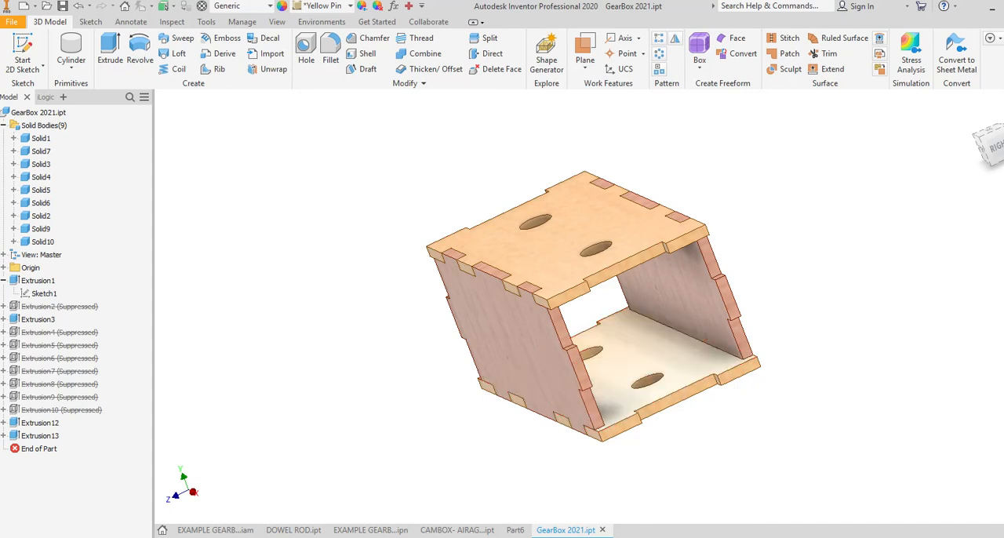
{"action": "middle_click_drag", "start_coordinate": [627, 306], "coordinate": [618, 400], "text": "shift"}
{"action": "left_click", "coordinate": [994, 123]}
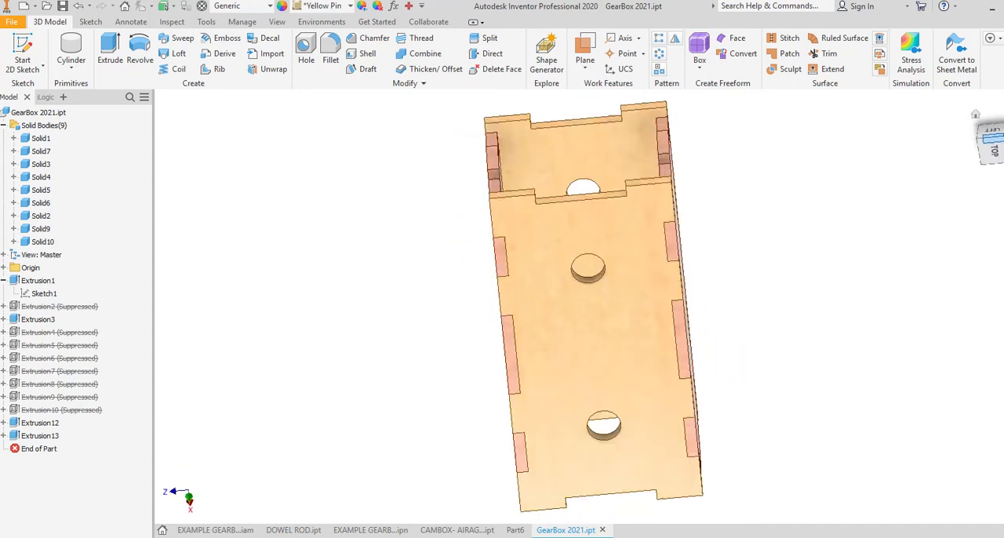
{"action": "left_click", "coordinate": [976, 114]}
{"action": "middle_click_drag", "start_coordinate": [627, 235], "coordinate": [585, 298], "text": "shift"}
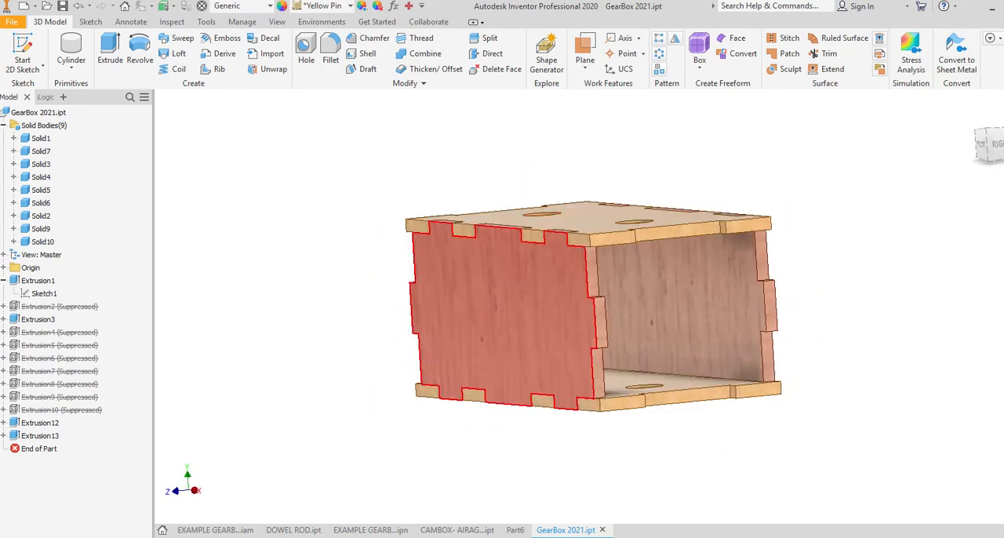
{"action": "middle_click_drag", "start_coordinate": [582, 244], "coordinate": [584, 312], "text": "shift"}
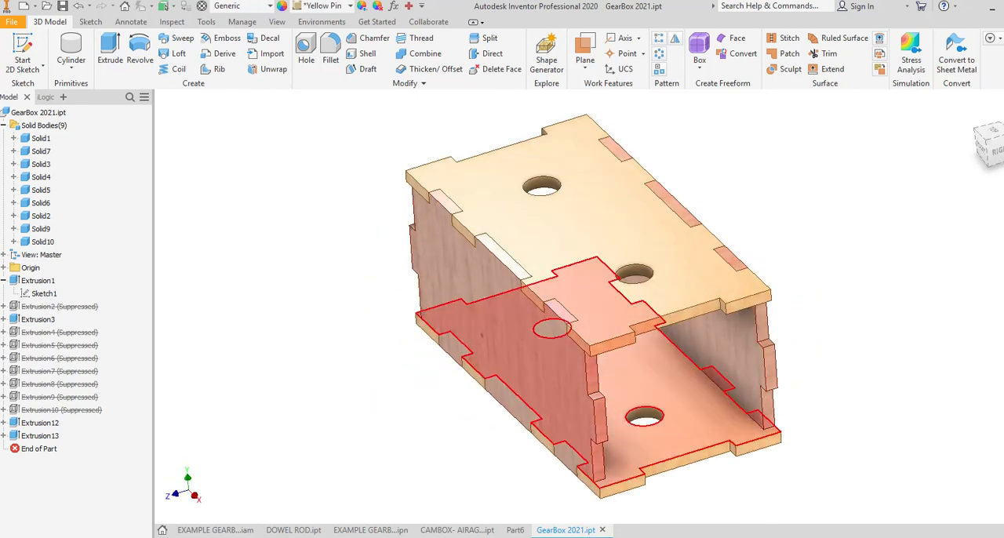
{"action": "middle_click_drag", "start_coordinate": [651, 361], "coordinate": [749, 435], "text": "shift"}
{"action": "key", "text": "F6"}
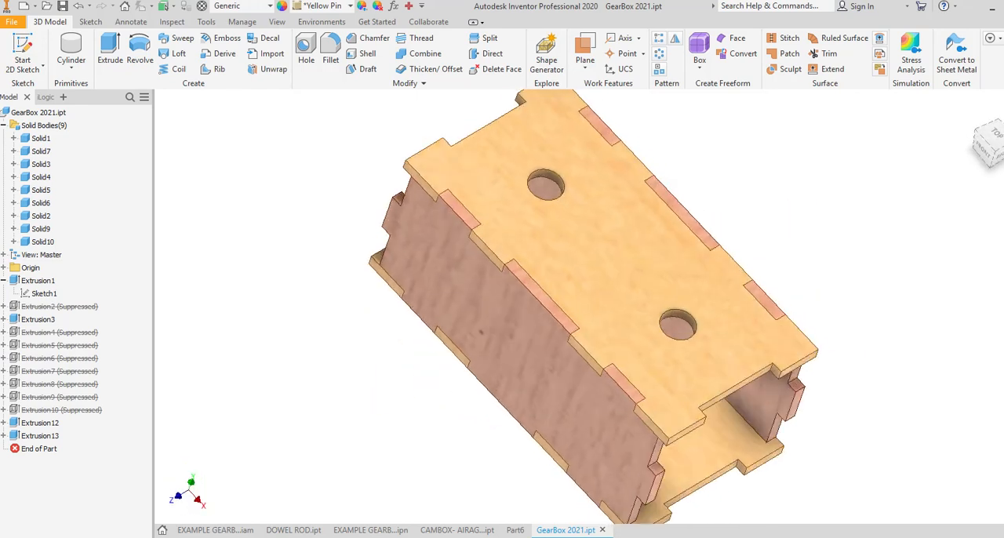